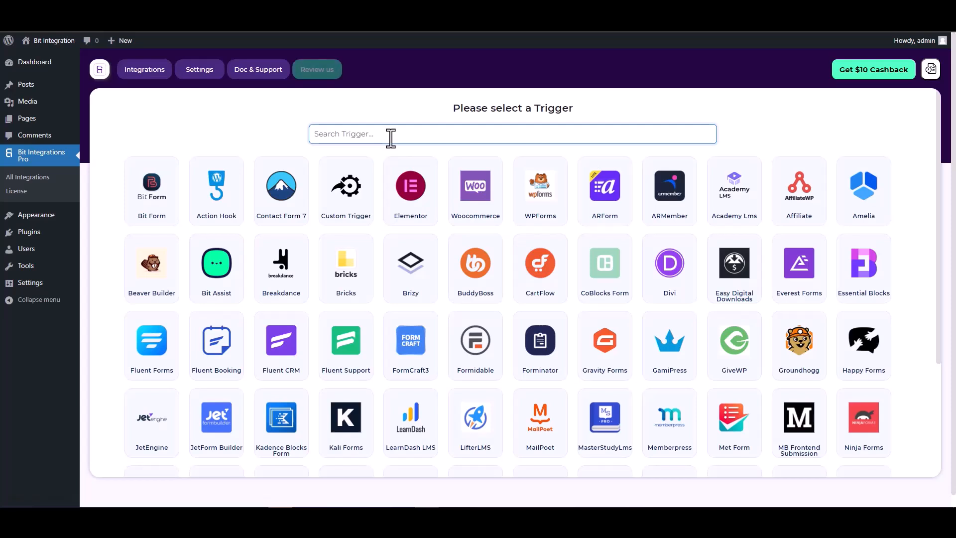
Step: Search 'co', pick the CoBlocks Form trigger, and start fetching its form data
type("co")
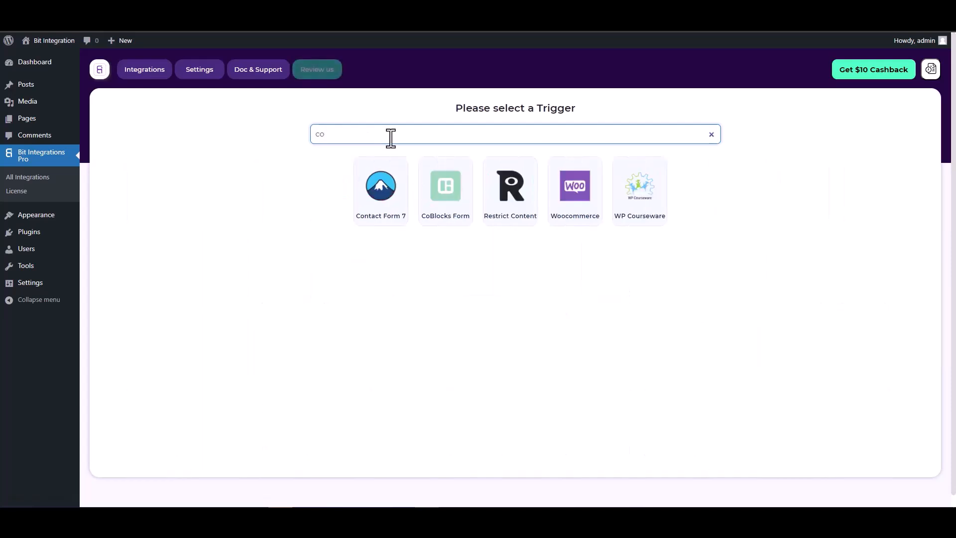
left_click(445, 192)
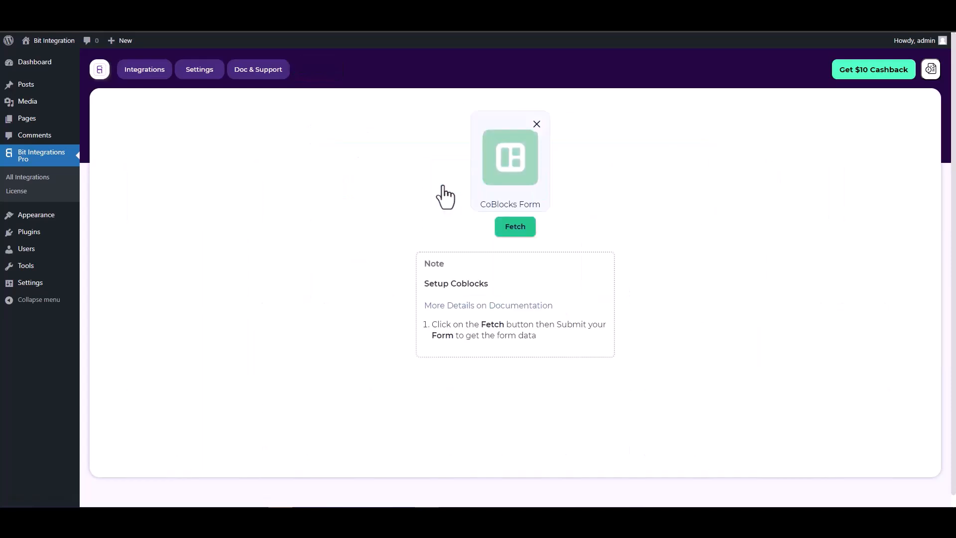
left_click(505, 229)
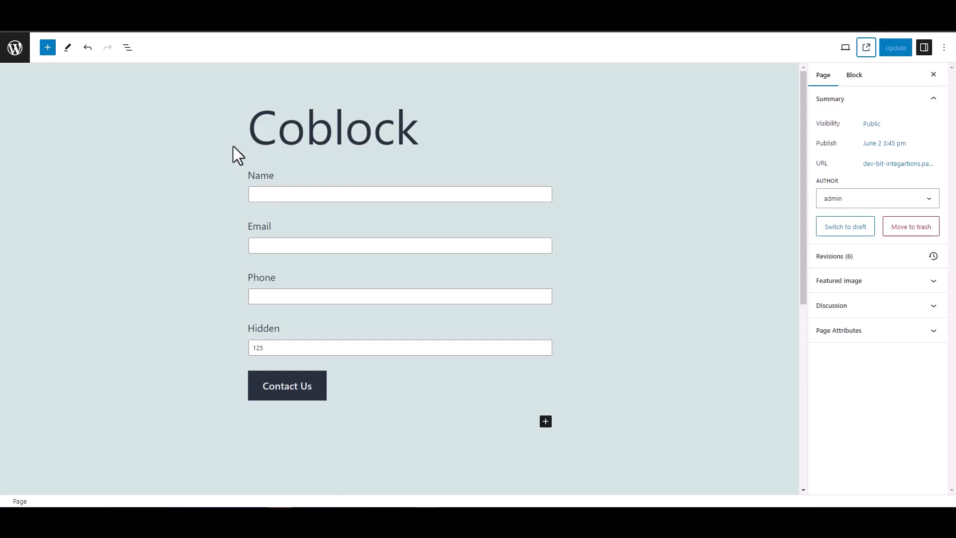
Step: Inspect the Hidden block's preset Field Value of 125, then deselect it
double_click(245, 330)
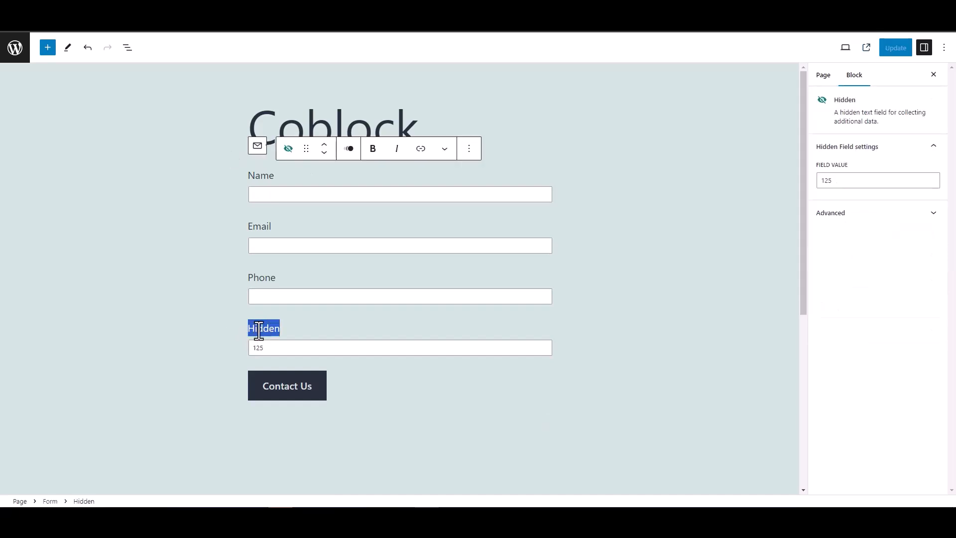
left_click(206, 306)
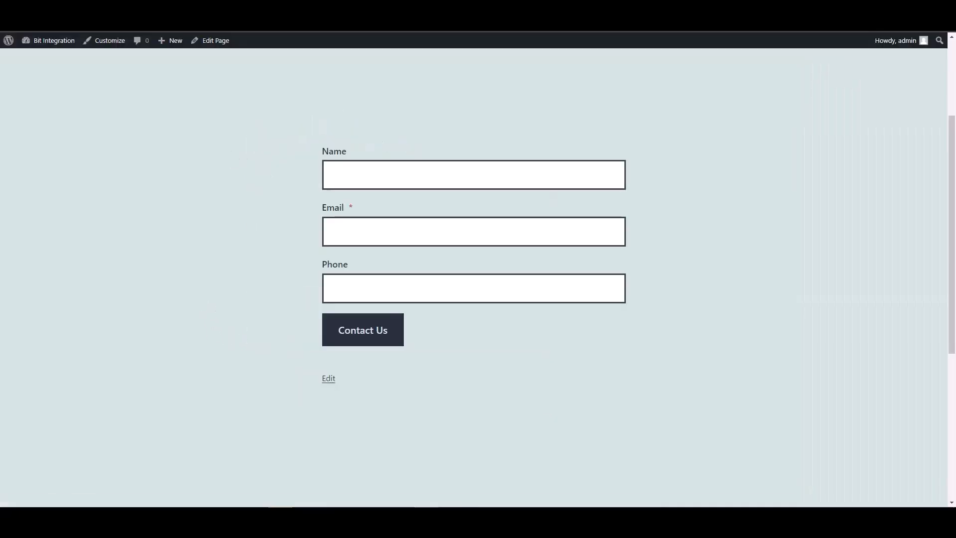
Step: Submit the contact form with Name 'test' plus a test e-mail address and phone number
left_click(363, 178)
type("test")
key("Tab")
type("test@")
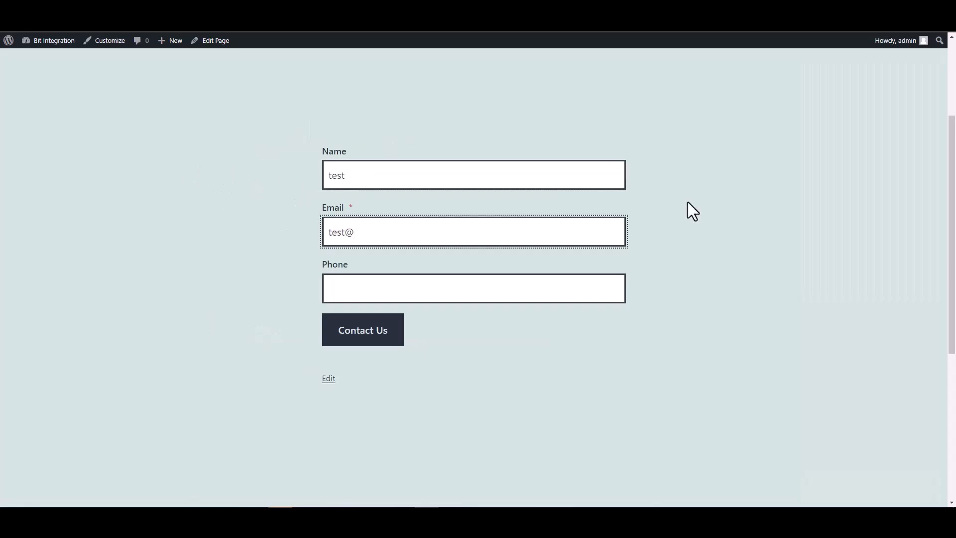
type("test.com")
left_click(572, 290)
type("12345678")
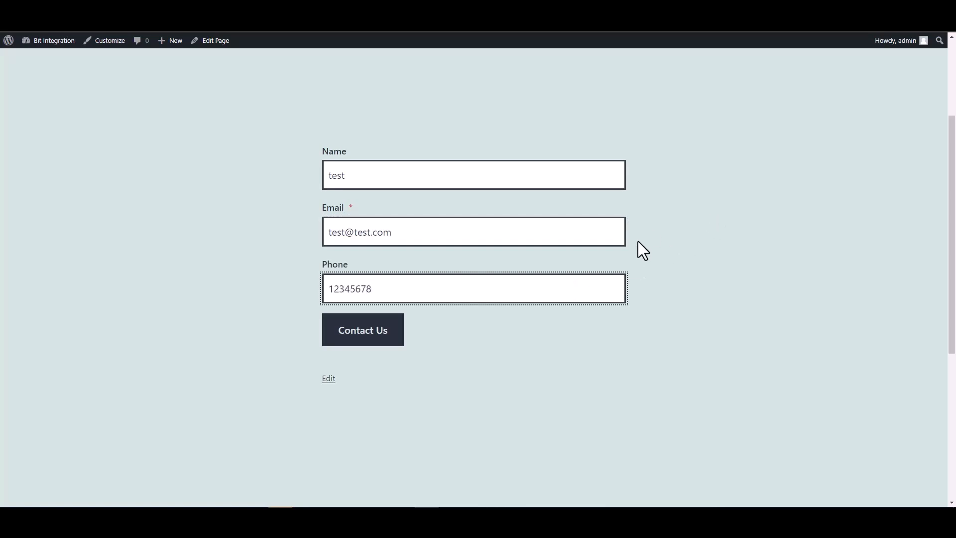
left_click(396, 336)
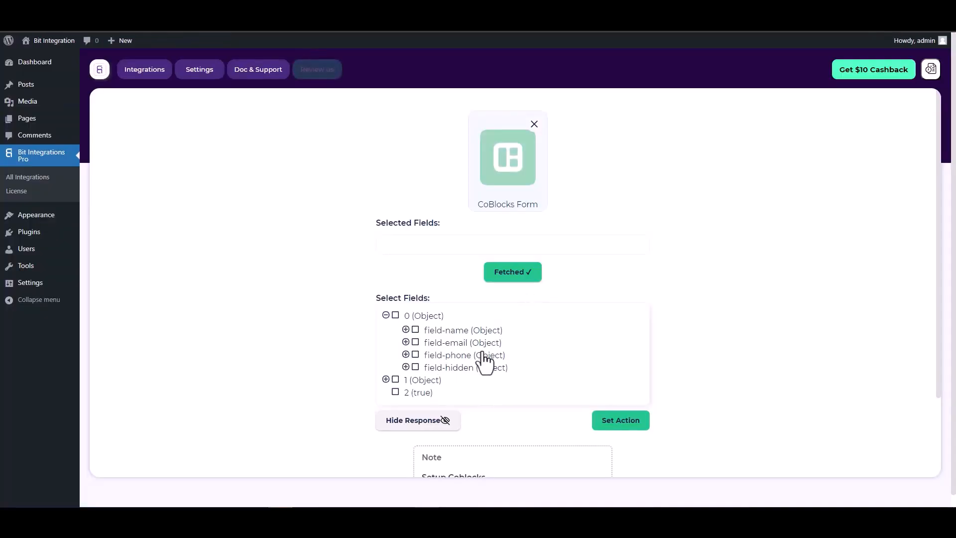
Step: Tick field-name, field-email, field-phone and field-hidden as selected fields
left_click(416, 331)
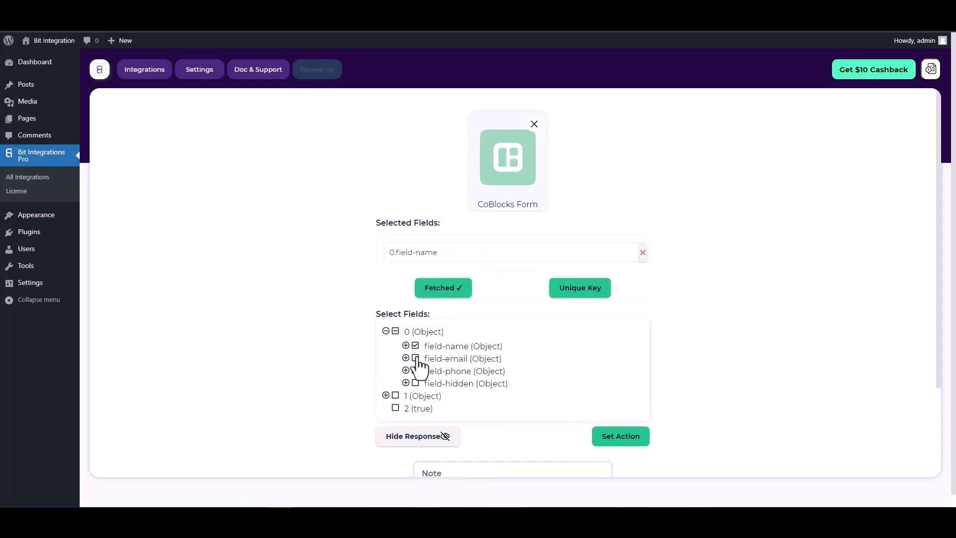
left_click(416, 382)
left_click(416, 397)
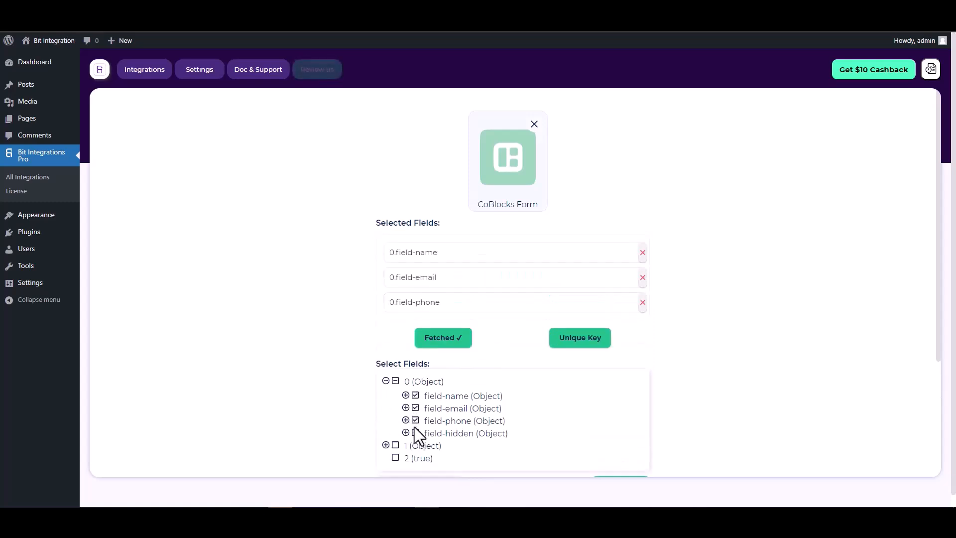
left_click(416, 433)
scroll(510, 305, "down", 1)
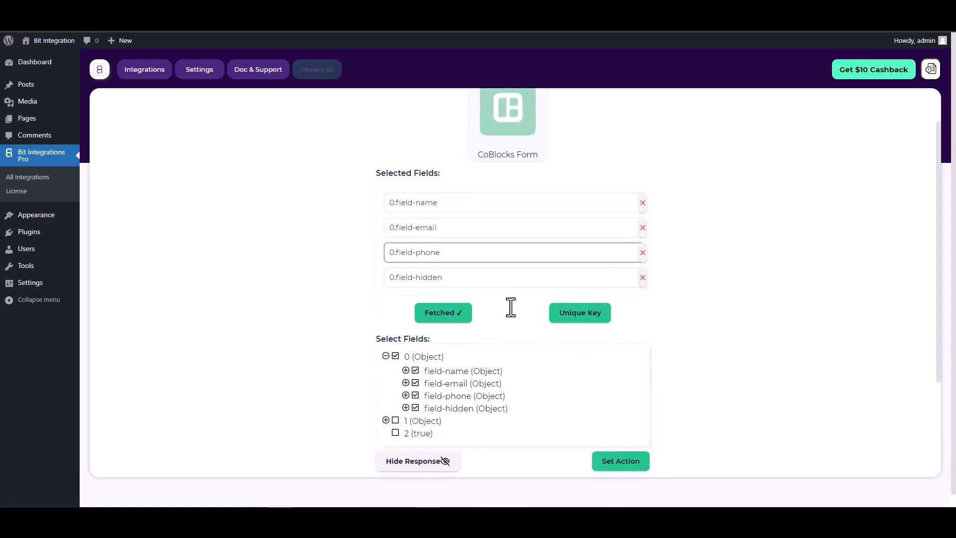
Step: Set 0.field-hidden as the unique primary key
left_click(576, 324)
left_click(521, 276)
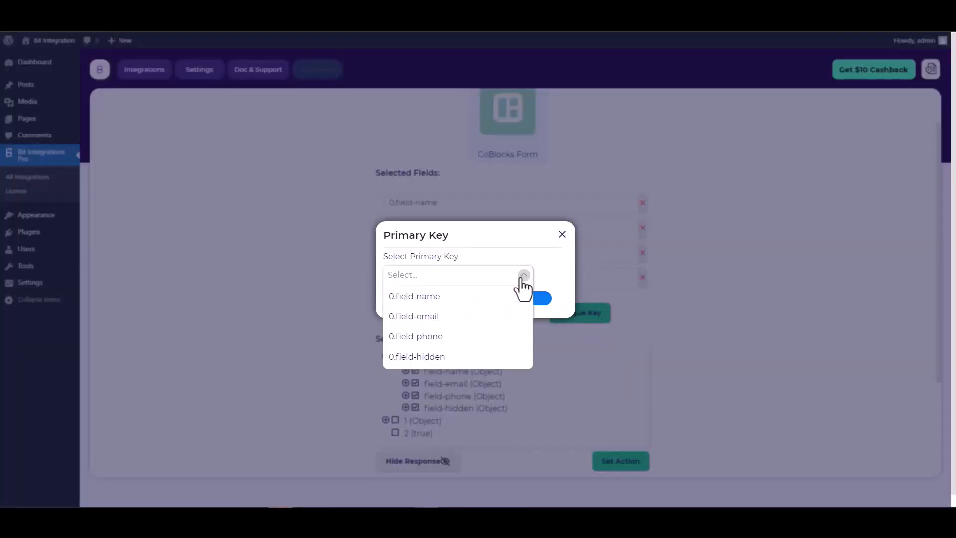
left_click(427, 357)
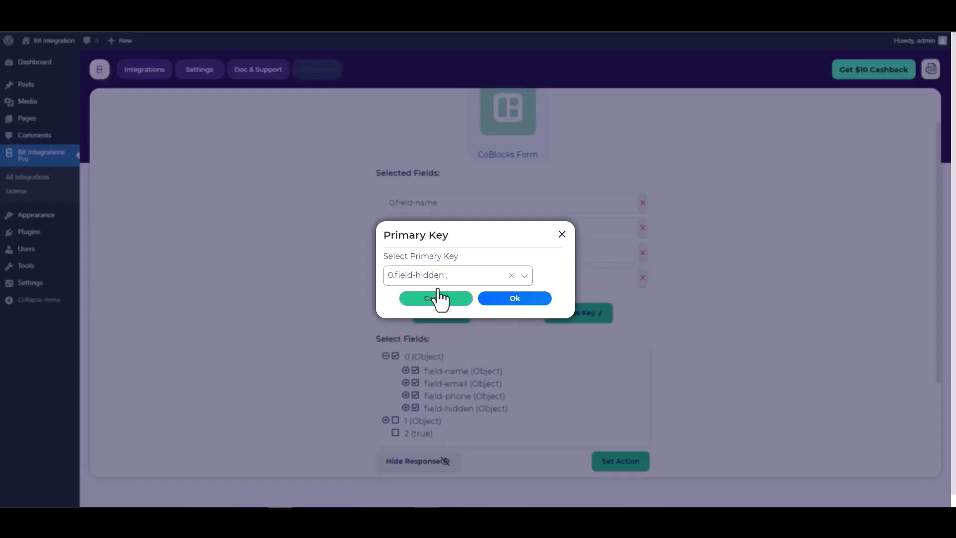
left_click(518, 305)
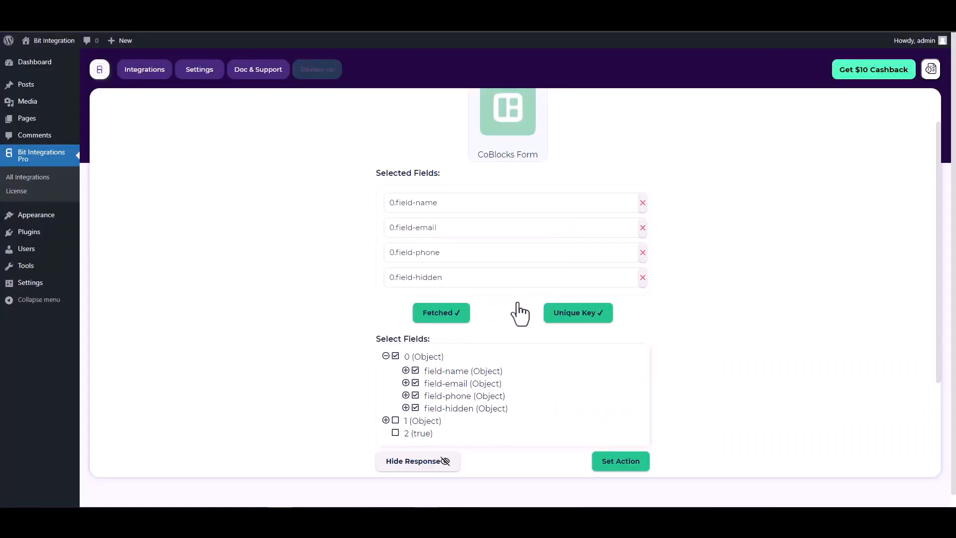
scroll(506, 301, "down", 2)
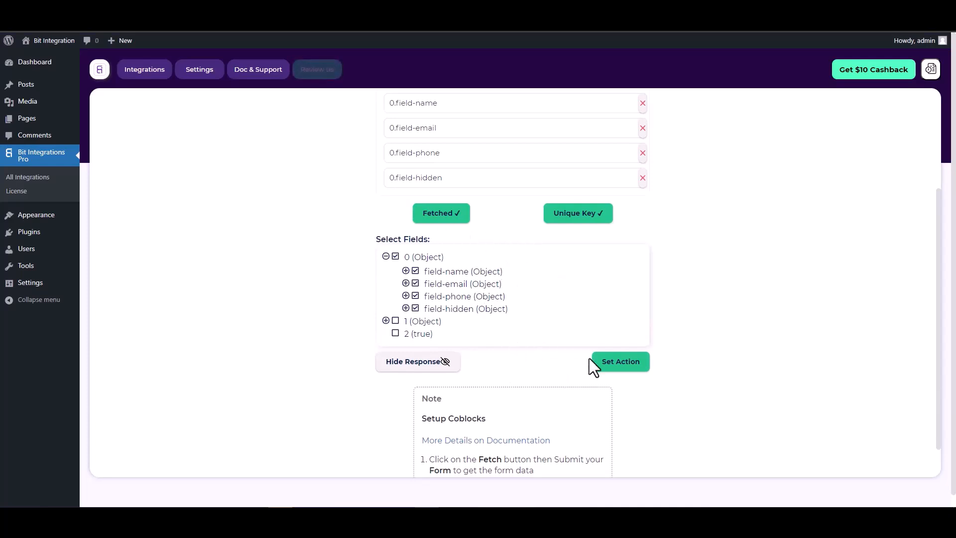
Step: Choose Zoho Marketing Hub as the action with the zoho.com data center
left_click(622, 362)
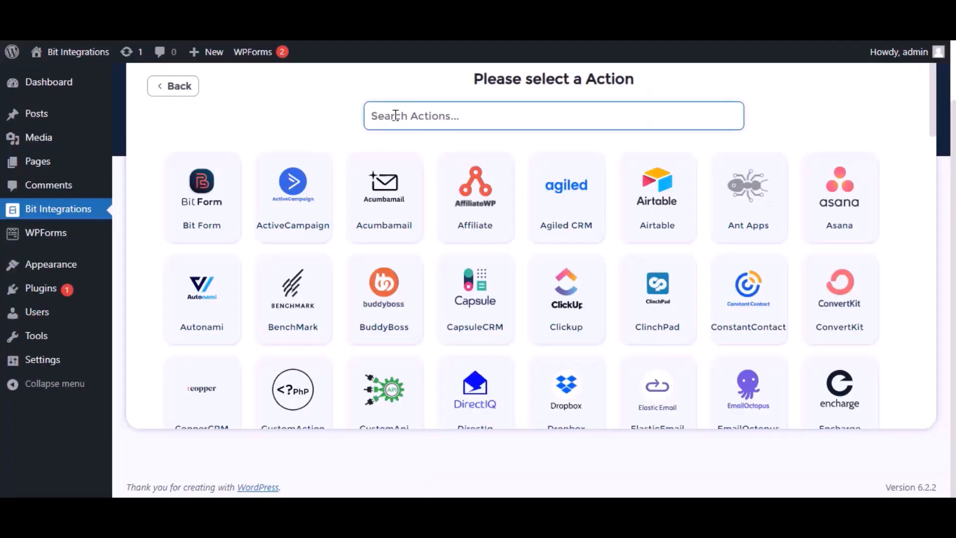
type("zoho")
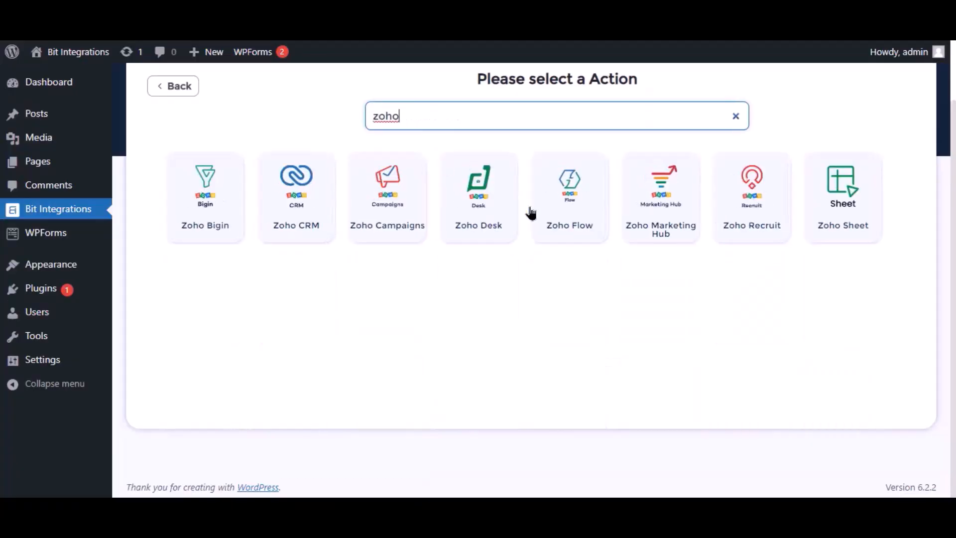
left_click(667, 226)
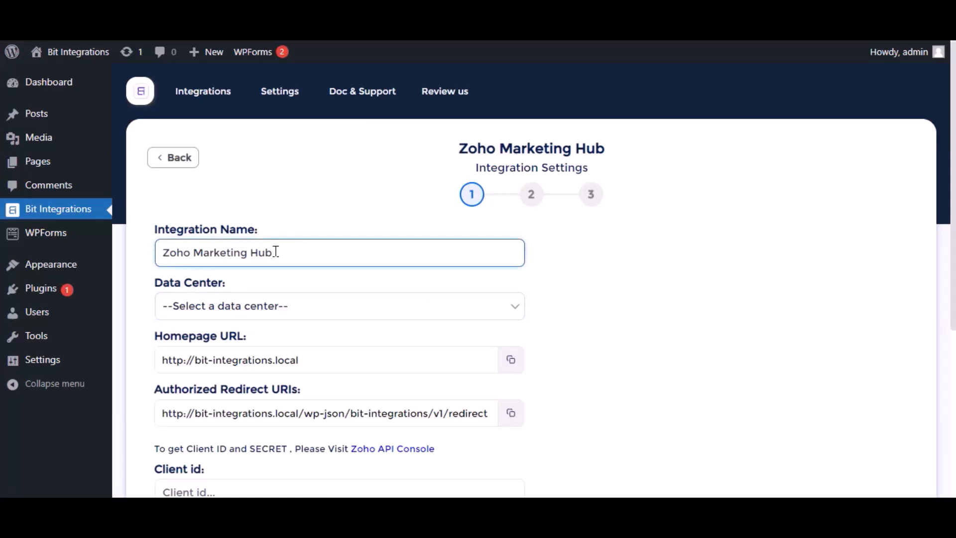
left_click(273, 305)
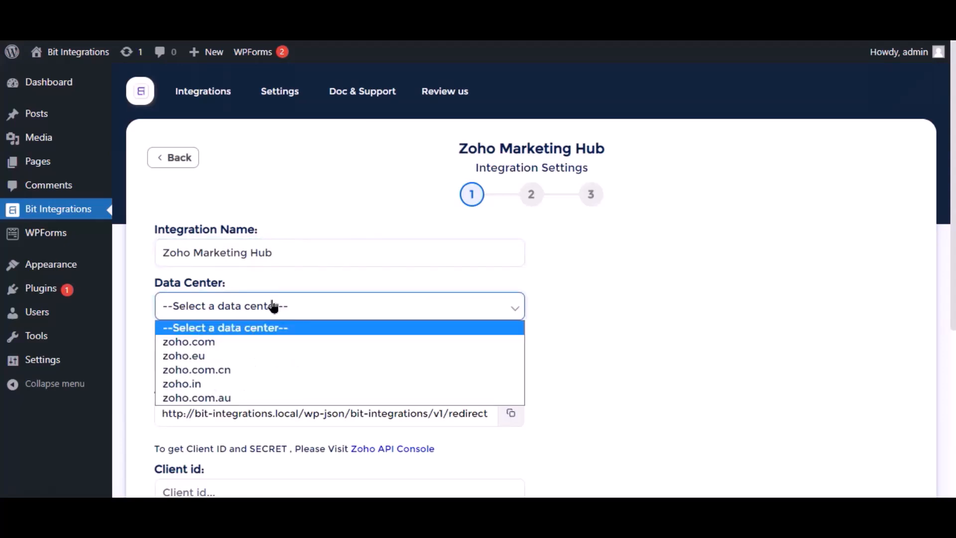
left_click(210, 341)
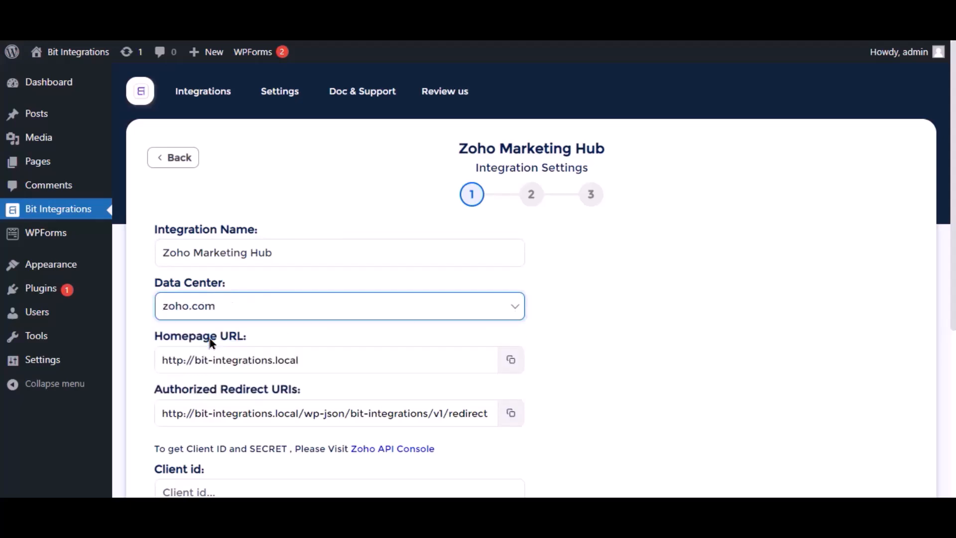
scroll(212, 344, "down", 2)
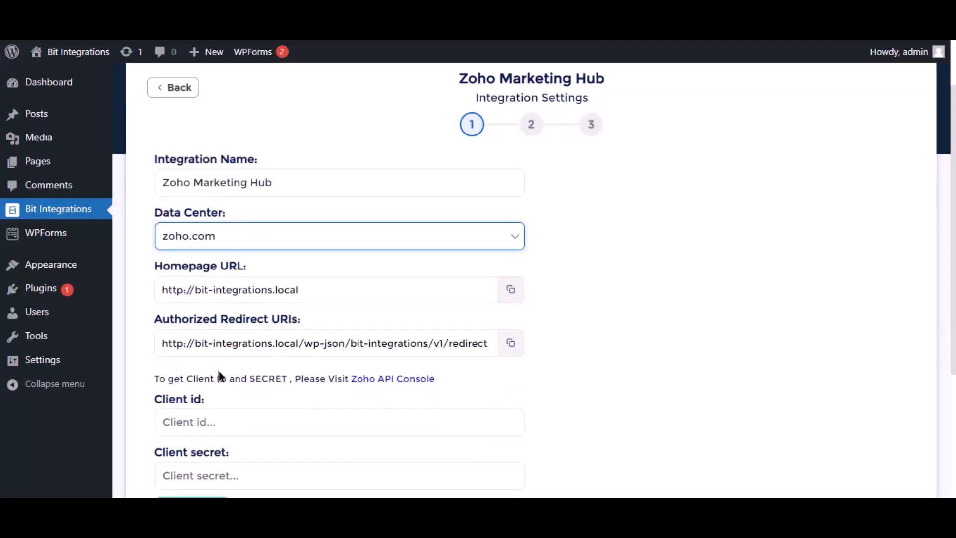
scroll(221, 377, "down", 4)
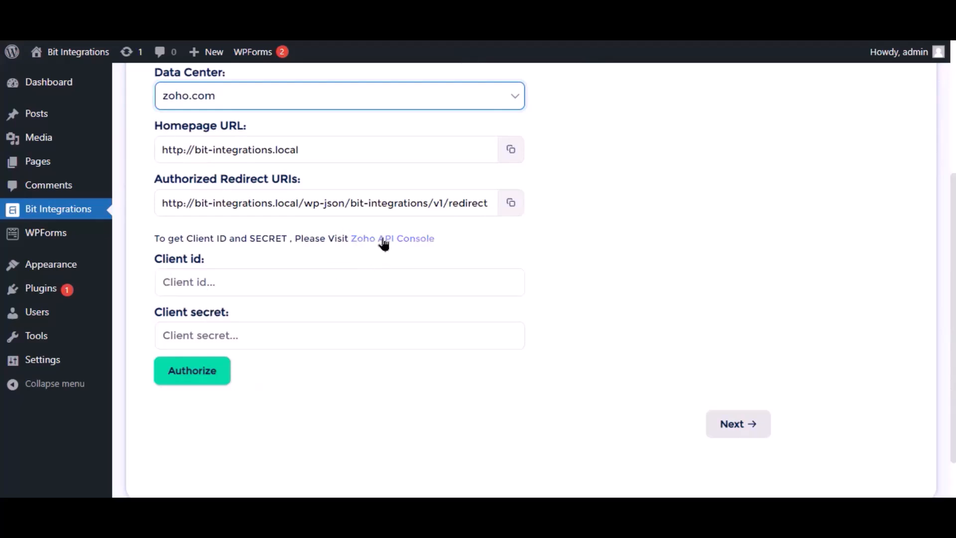
Step: In the Zoho API Console, start a server-based client named 'Birt Integrations'
left_click(365, 241)
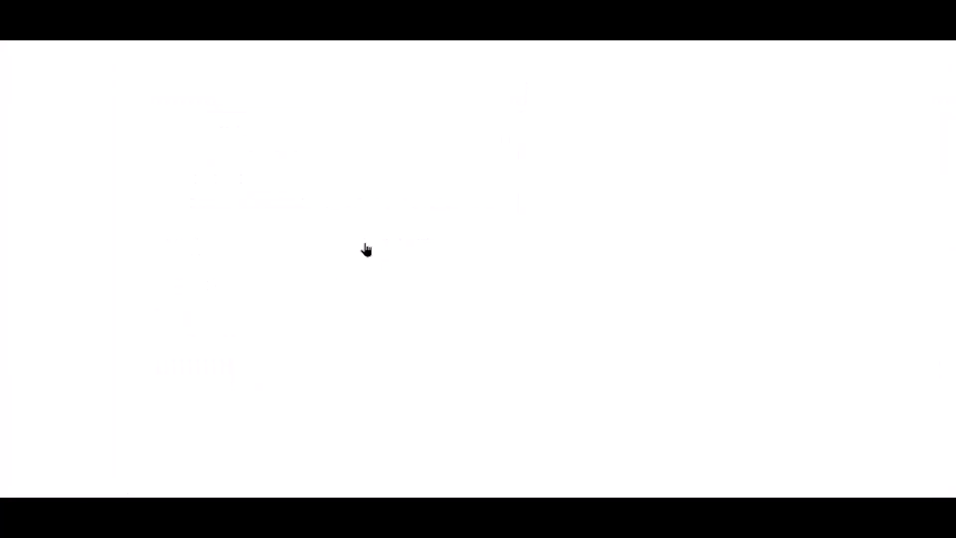
left_click(171, 327)
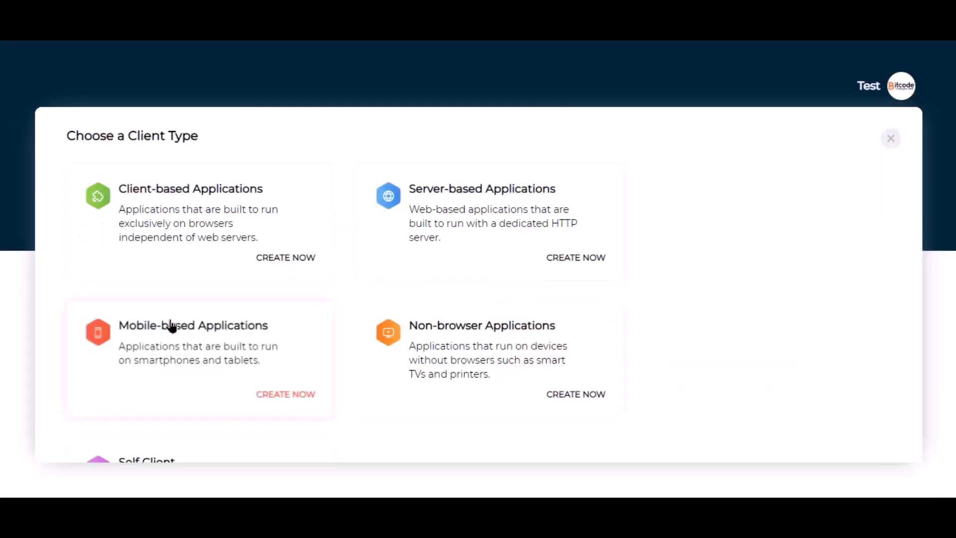
left_click(431, 240)
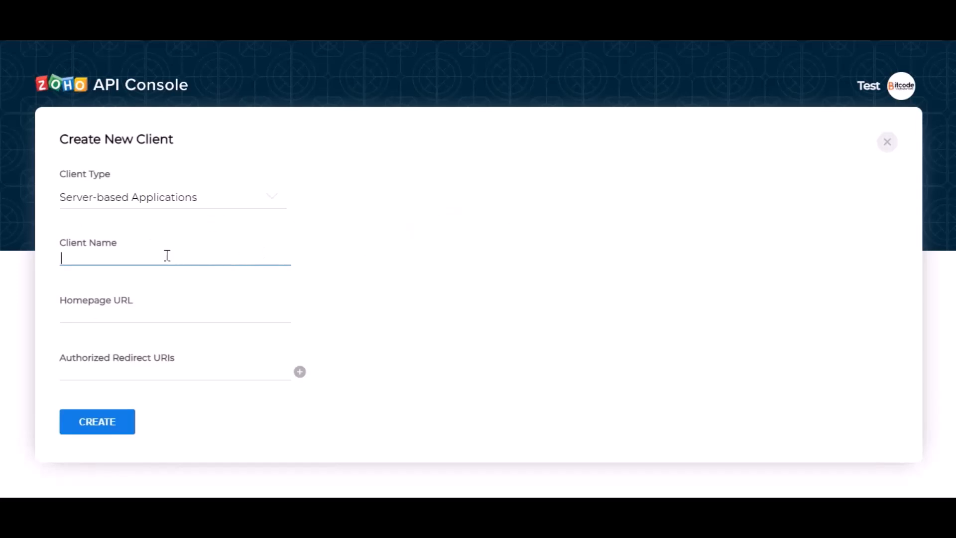
type("Bir")
type("t ")
type("Integration")
type("s")
left_click(142, 311)
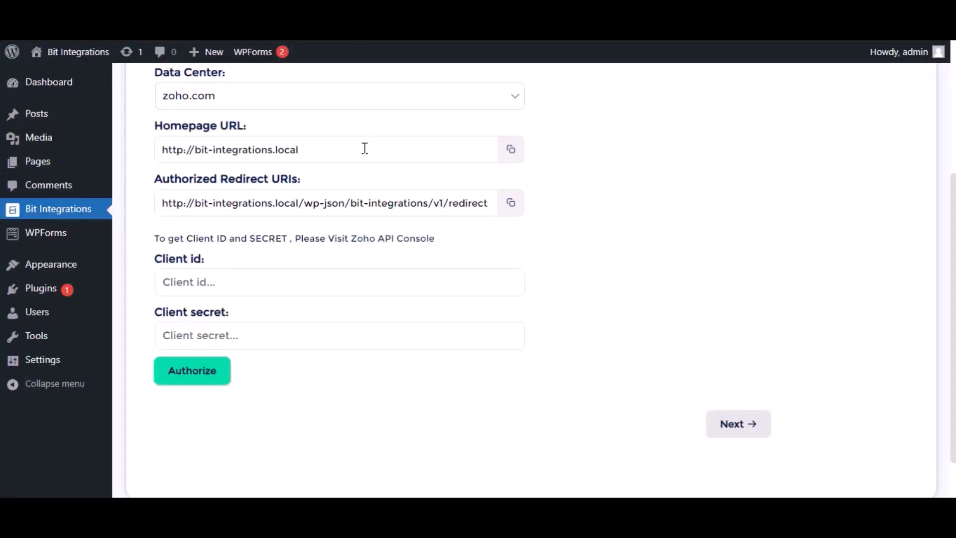
Step: Fill in the site's homepage URL and the plugin's redirect URI, then create the client
left_click(511, 155)
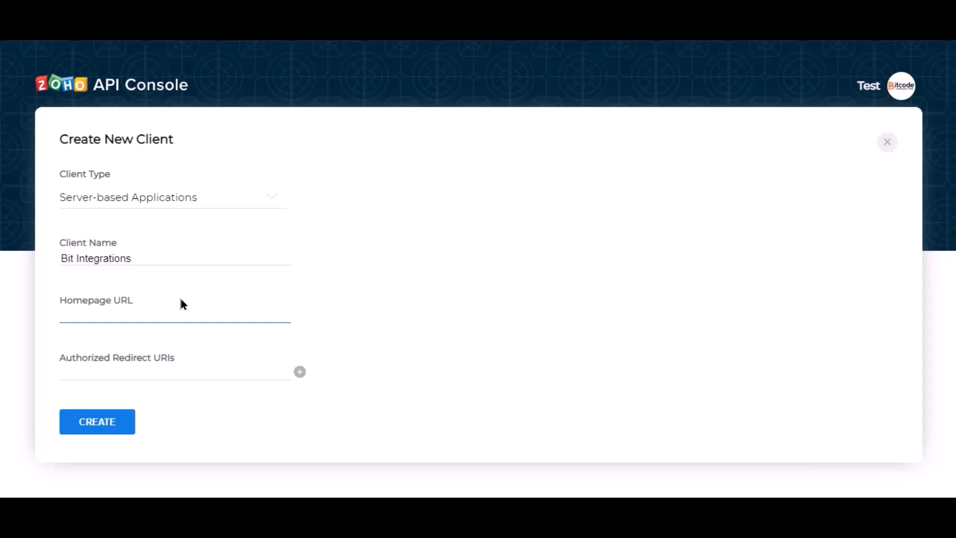
key("ctrl+v")
left_click(239, 367)
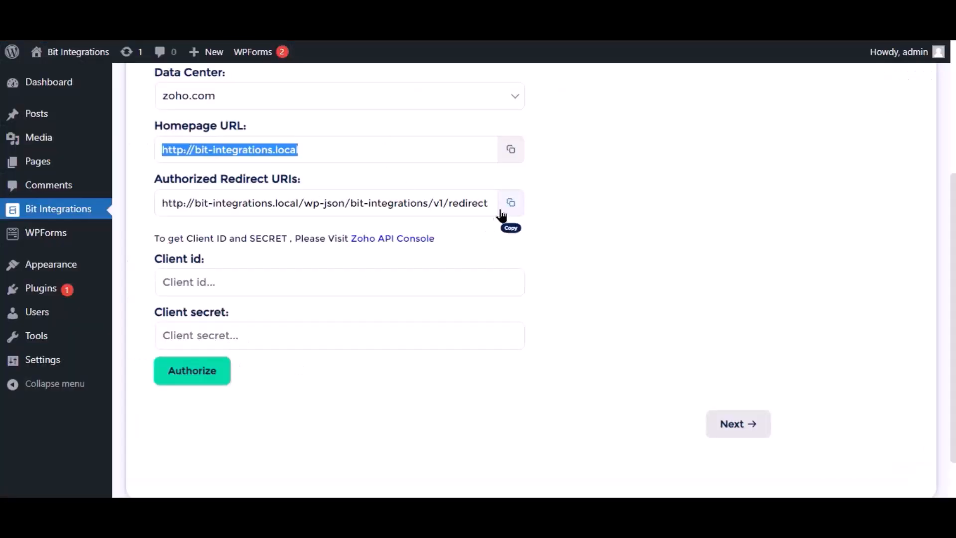
left_click(511, 204)
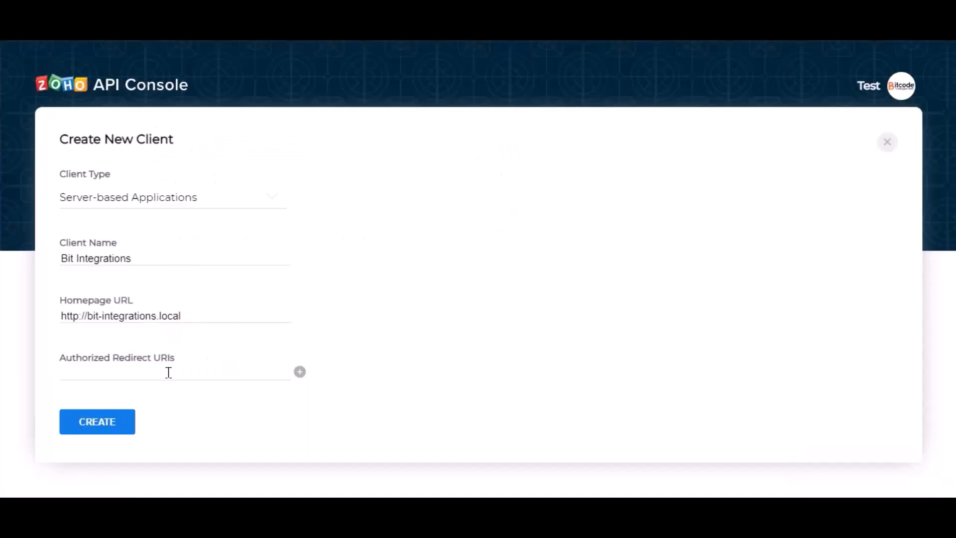
left_click(169, 373)
key("ctrl+v")
left_click(230, 392)
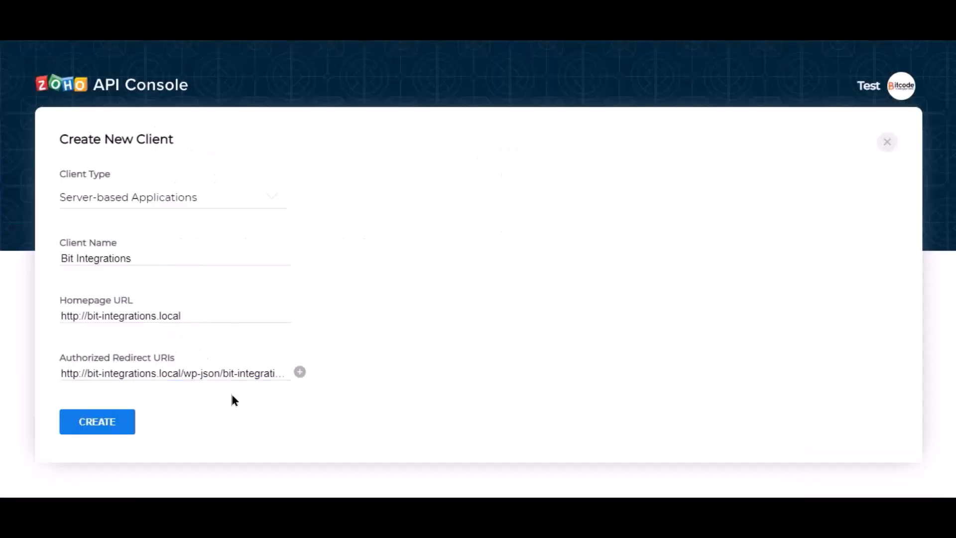
left_click(102, 425)
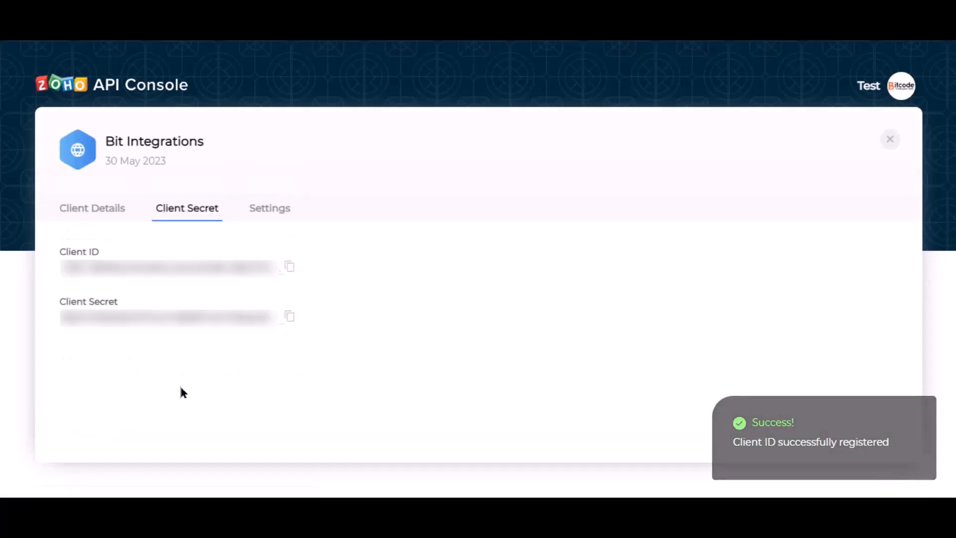
Step: Paste the Zoho client ID and client secret into Bit Integrations and begin authorization
left_click(290, 269)
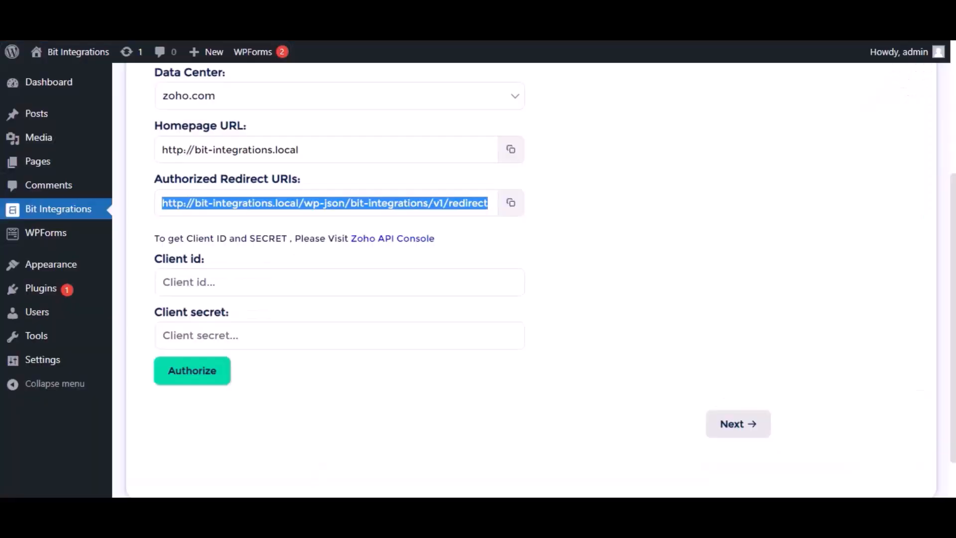
left_click(302, 277)
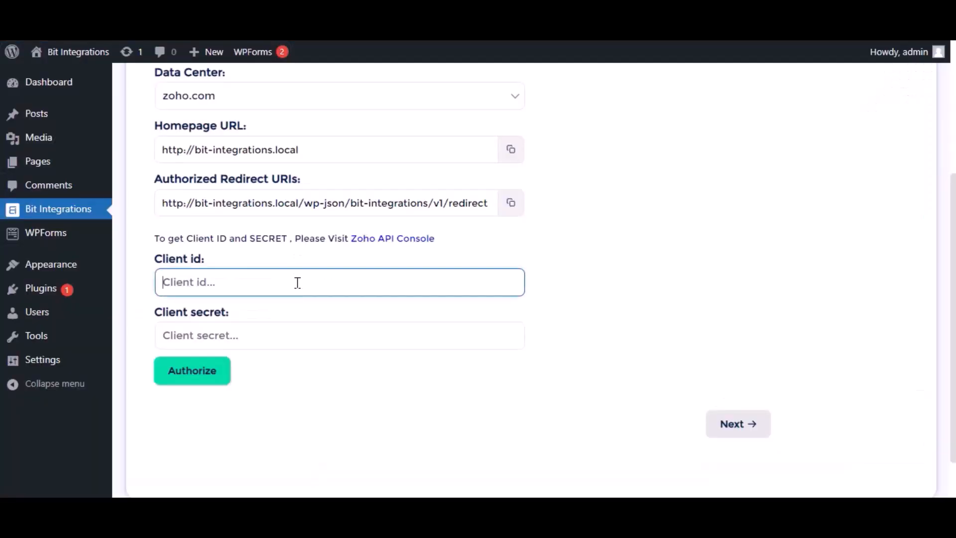
key("ctrl+v")
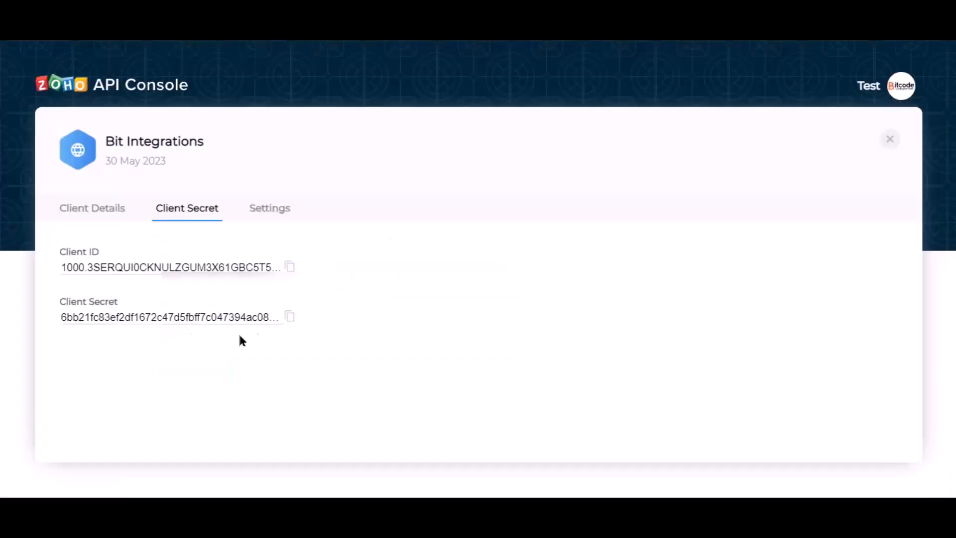
left_click(288, 317)
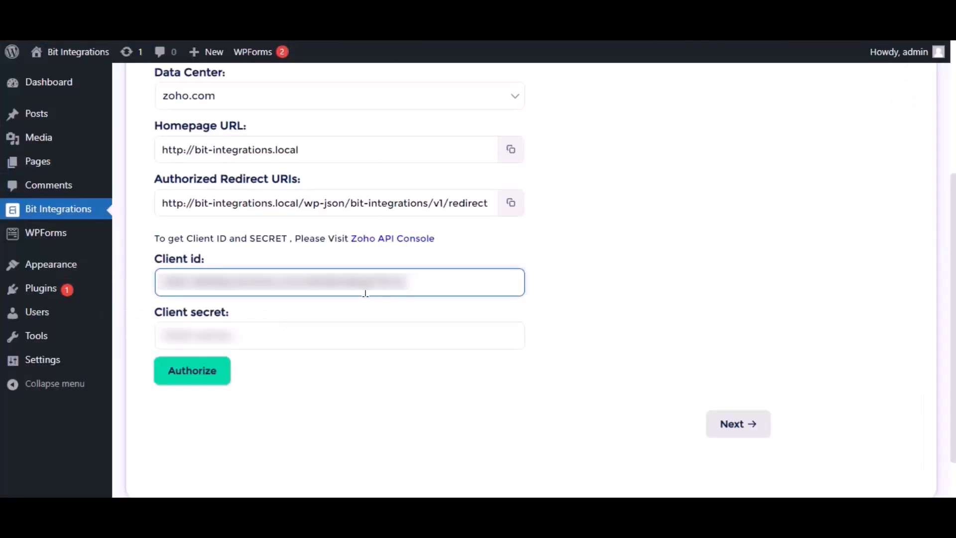
left_click(334, 336)
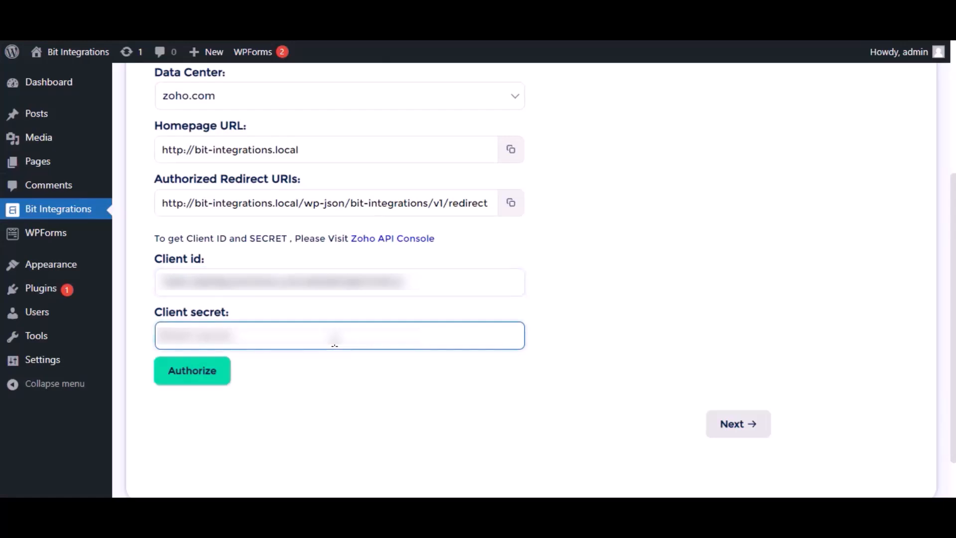
key("ctrl+v")
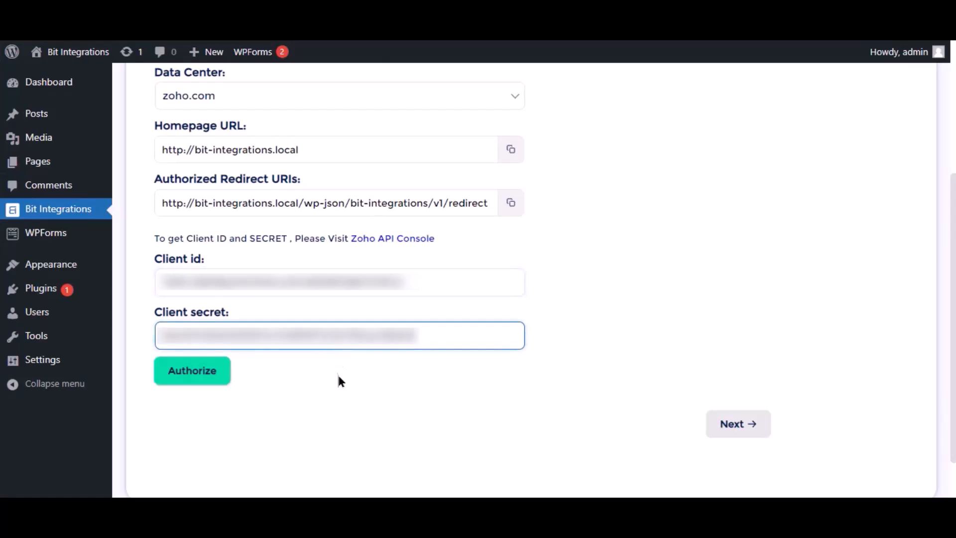
left_click(218, 371)
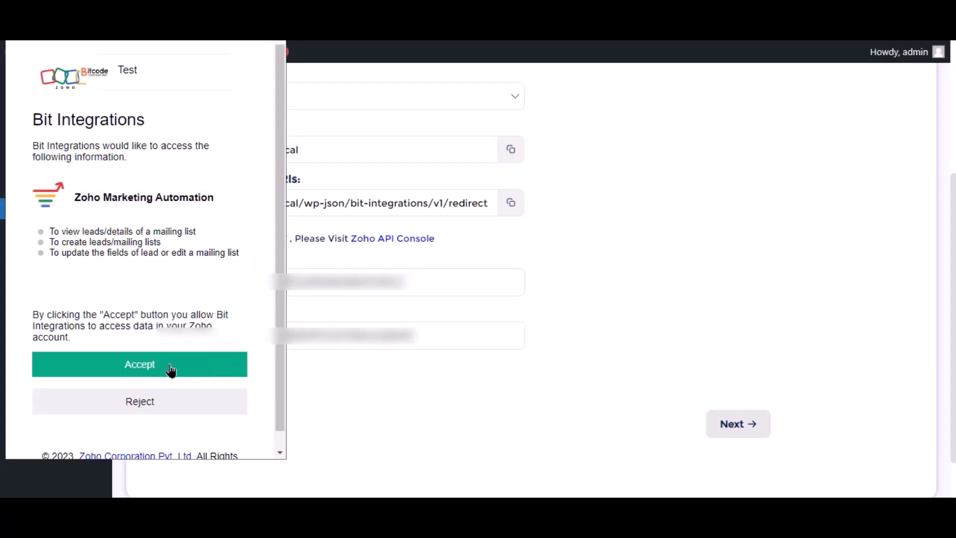
Step: Accept the Zoho consent request to grant Bit Integrations access
left_click(171, 371)
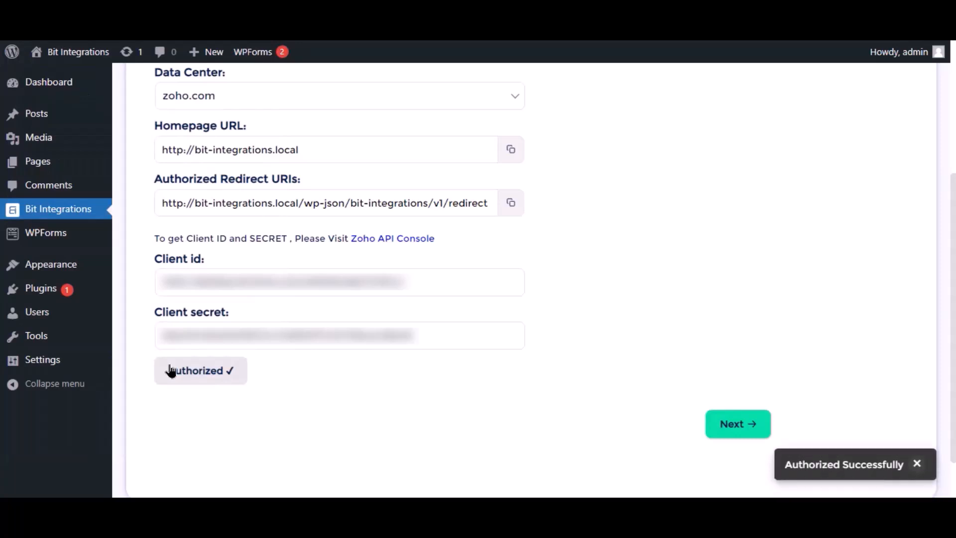
Step: Select the Bit Integrations mailing list as the destination
left_click(731, 426)
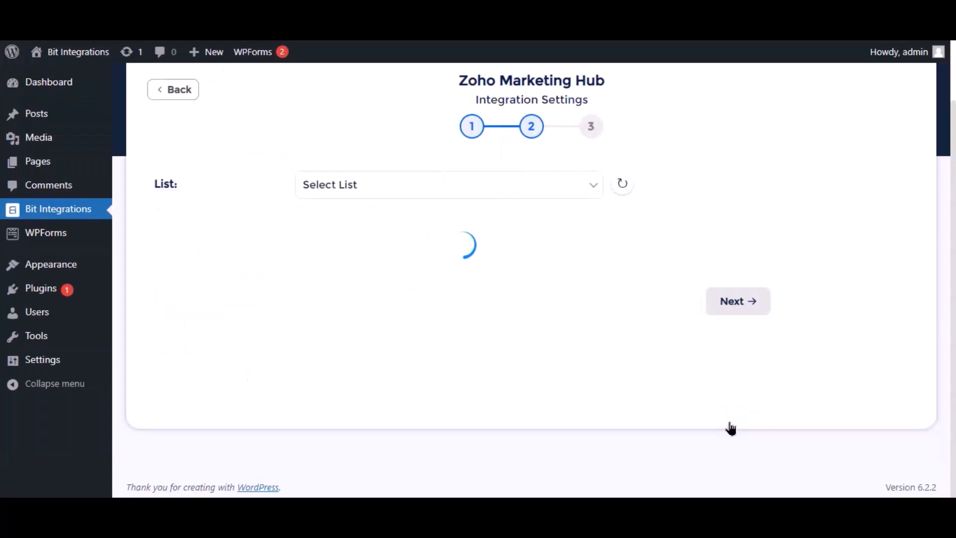
left_click(505, 185)
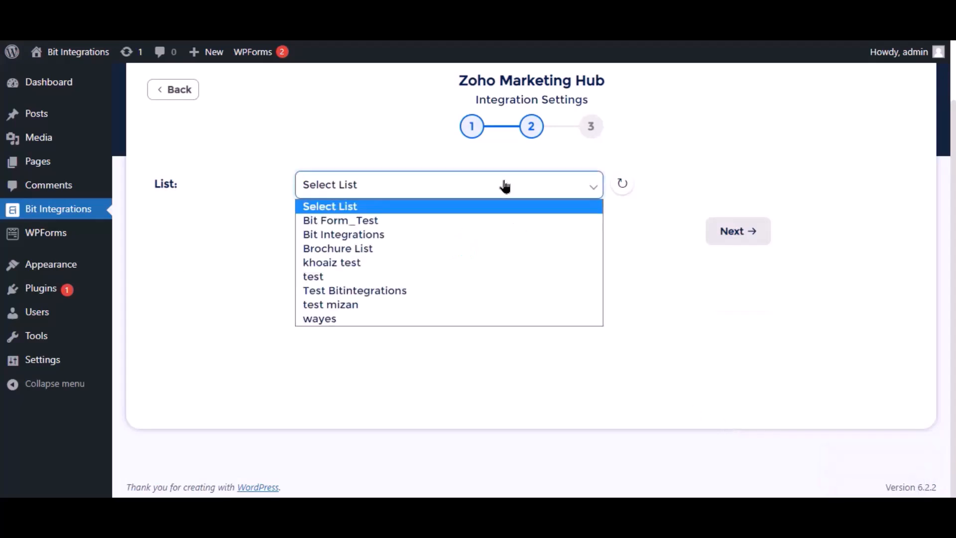
left_click(344, 235)
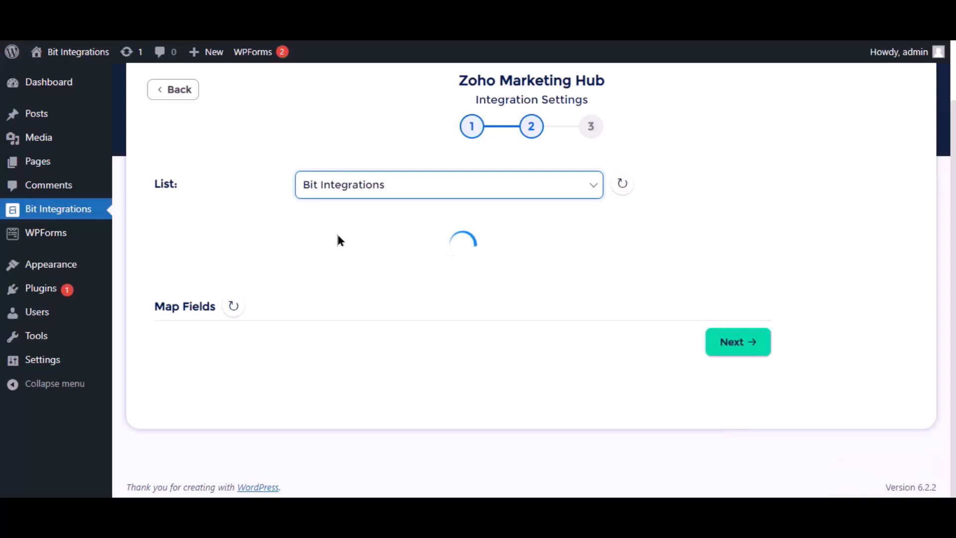
Step: Map Email to Contact Email, Name to Last Name, and Phone to Phone
left_click(385, 298)
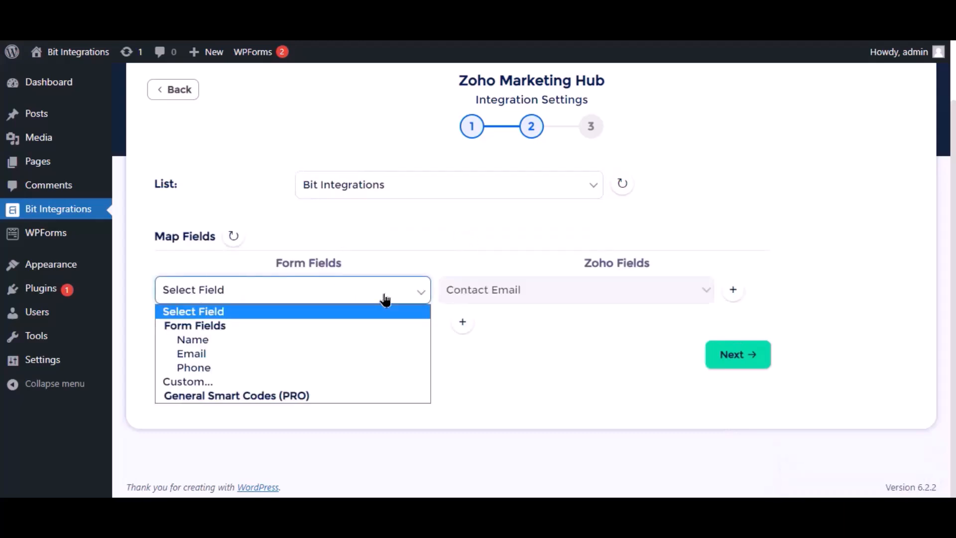
left_click(208, 354)
left_click(461, 322)
left_click(293, 330)
left_click(227, 373)
left_click(520, 336)
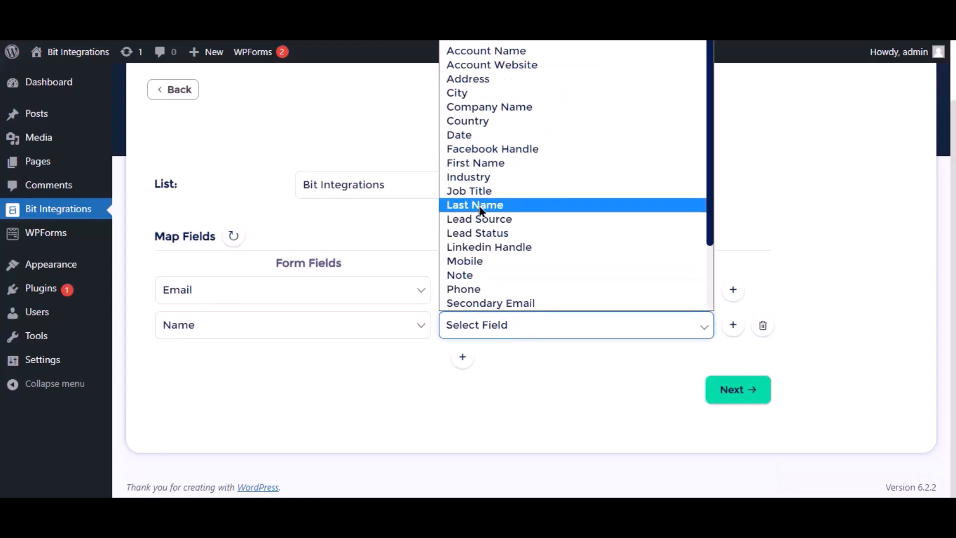
left_click(493, 205)
left_click(463, 355)
left_click(279, 364)
left_click(183, 439)
left_click(504, 371)
left_click(485, 324)
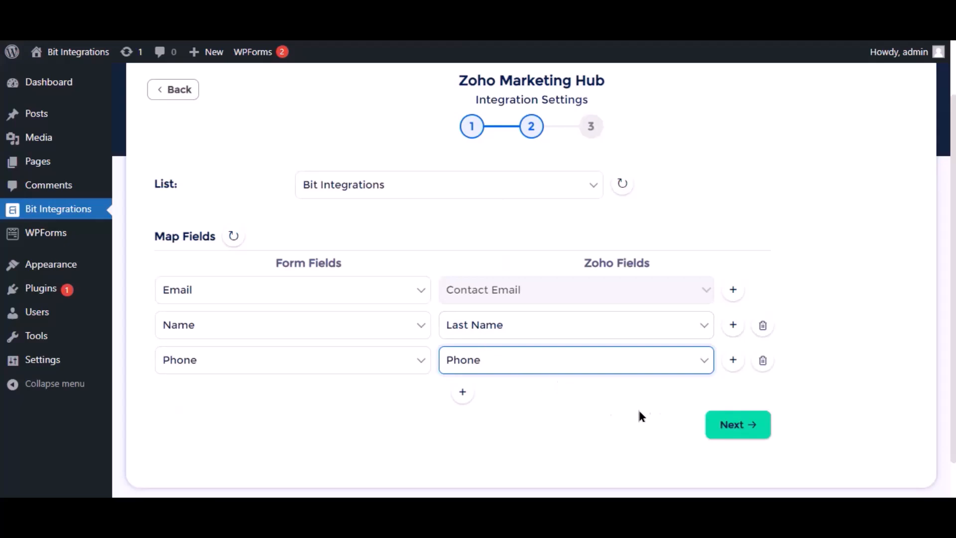
Step: Finish and save the integration, then enter 'Bit Integrations' as the form's Name
scroll(629, 405, "down", 1)
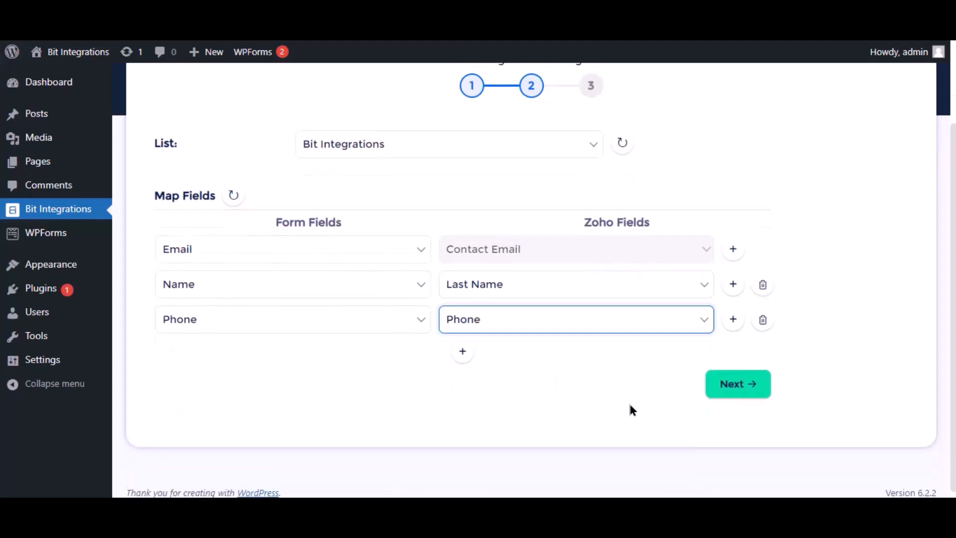
left_click(727, 385)
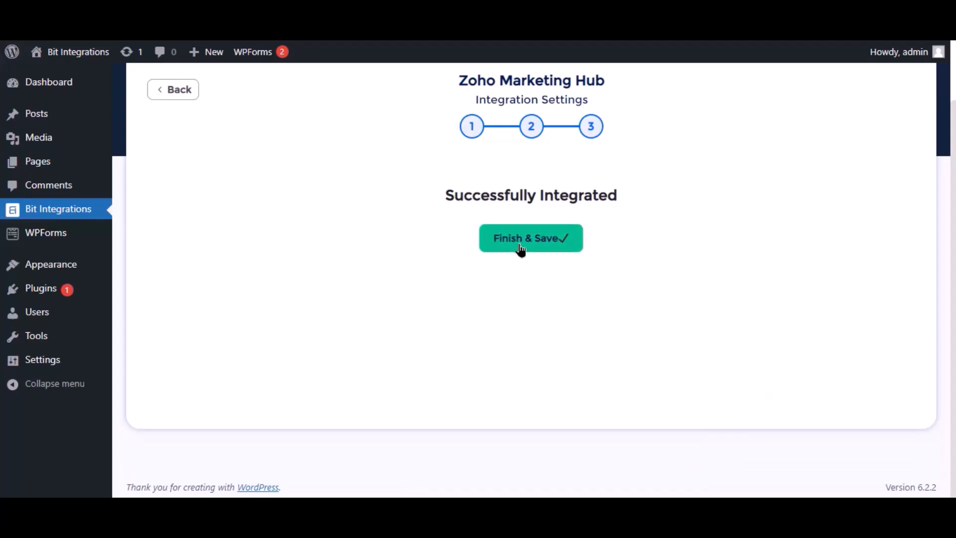
left_click(518, 246)
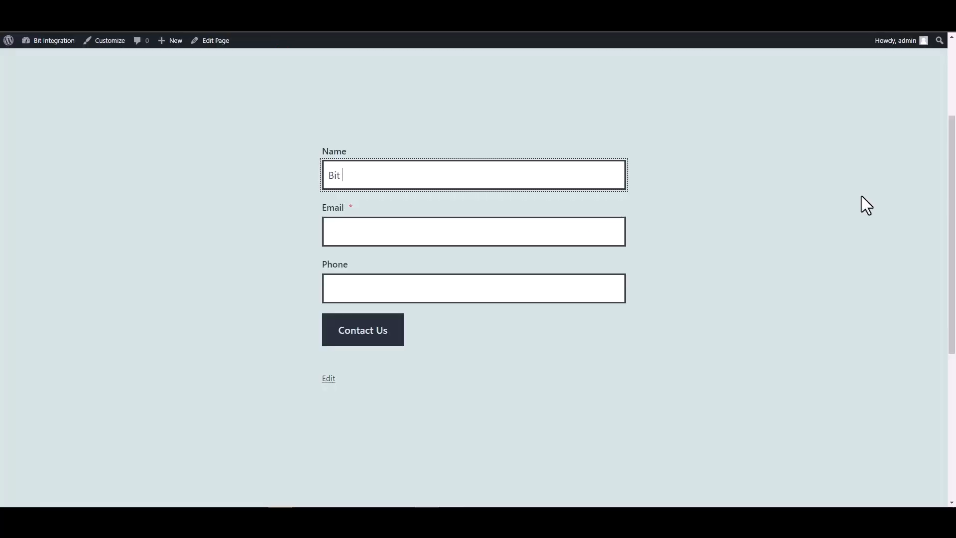
type("Bit Integrations")
Step: Add a test e-mail address and phone number, then submit the form
left_click(622, 225)
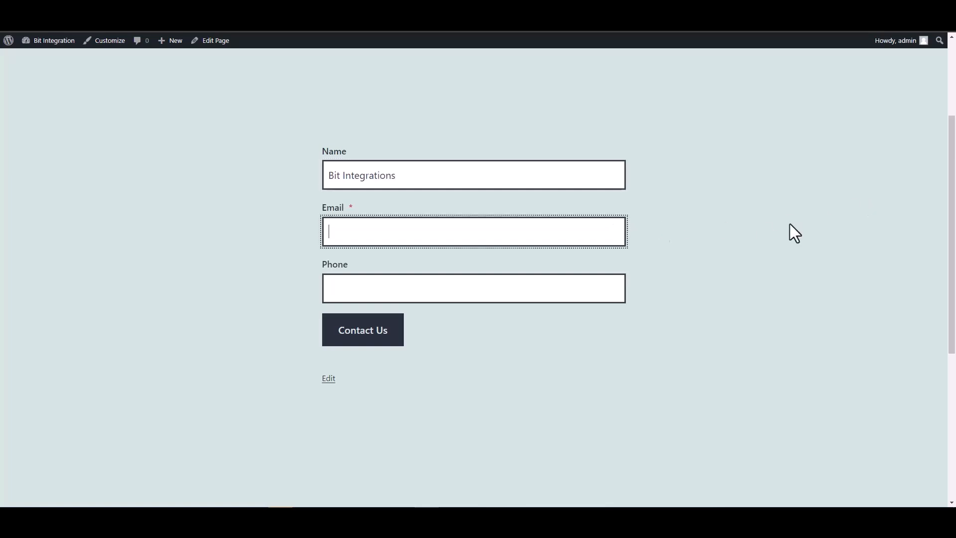
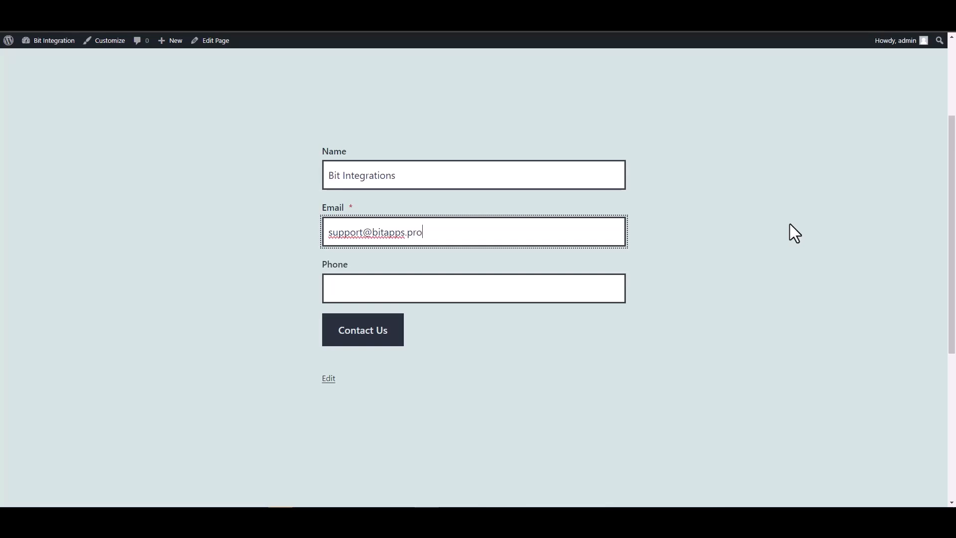
left_click(565, 290)
type("444555666")
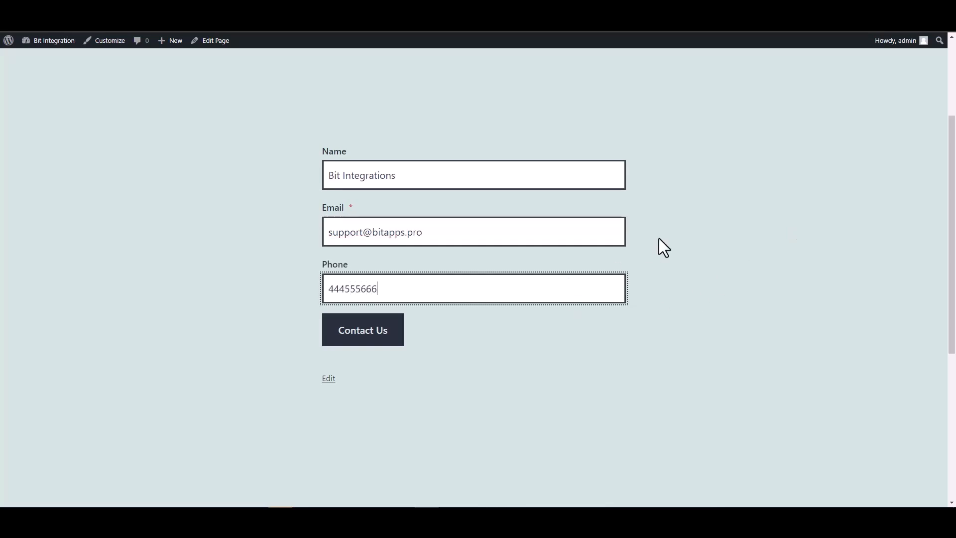
left_click(390, 329)
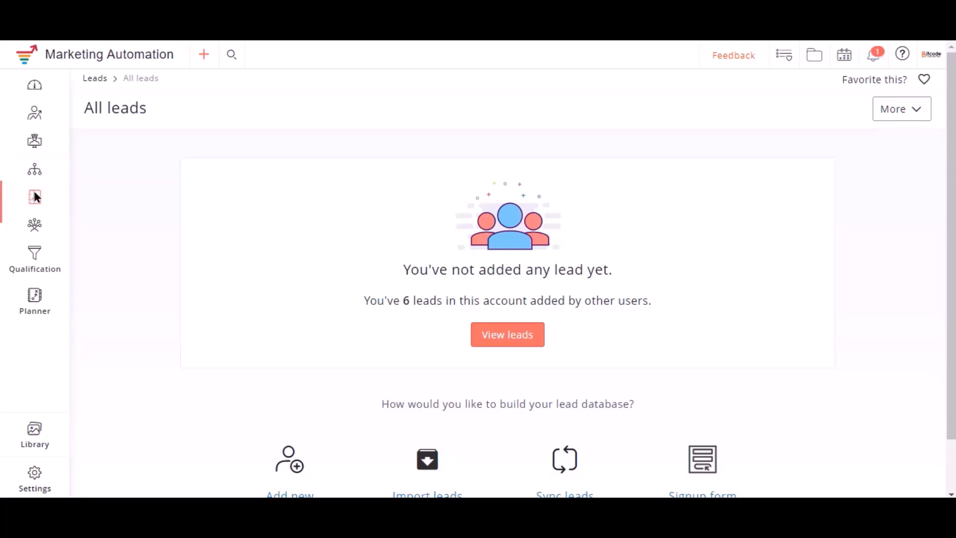
Step: Open the Bit Integrations list from Manage lists and view its leads, confirming 1 lead
mouse_move(35, 201)
left_click(105, 233)
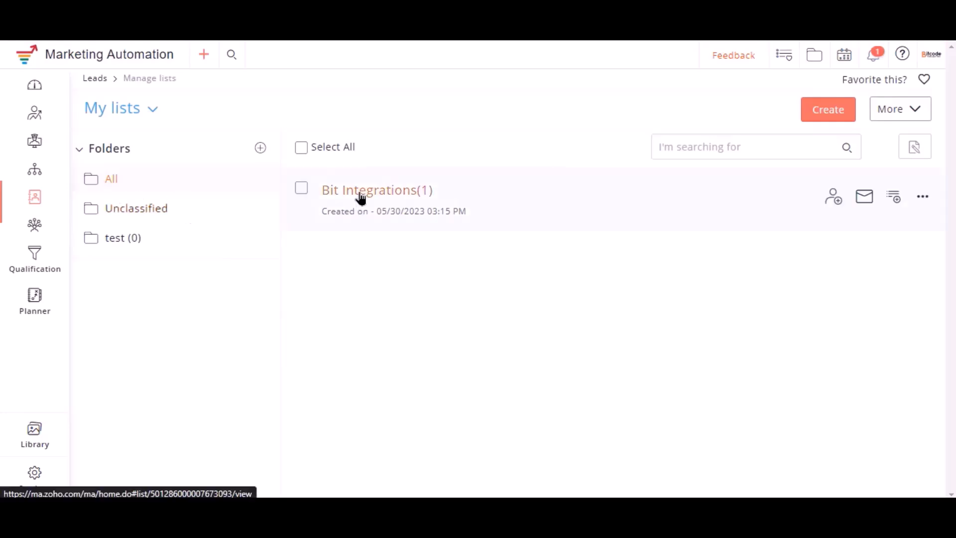
left_click(385, 197)
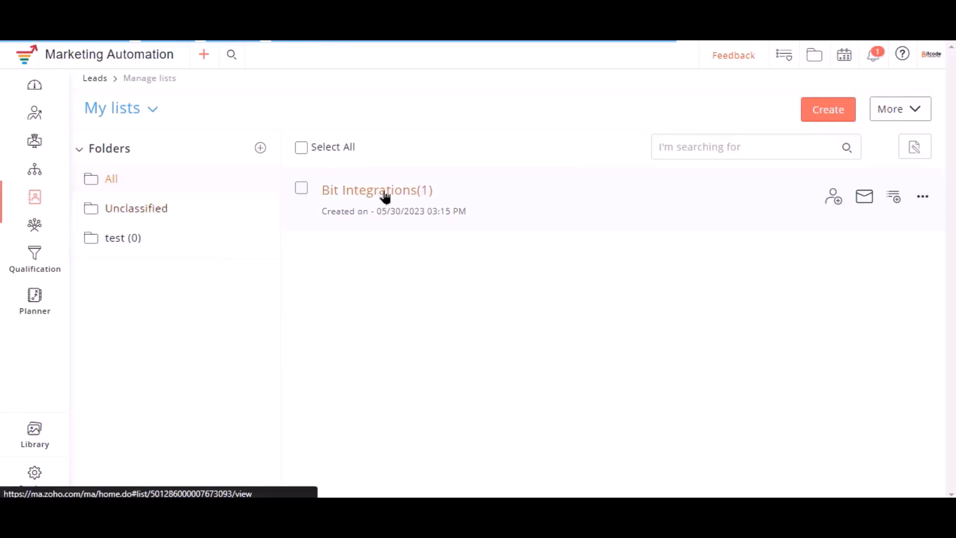
left_click(200, 160)
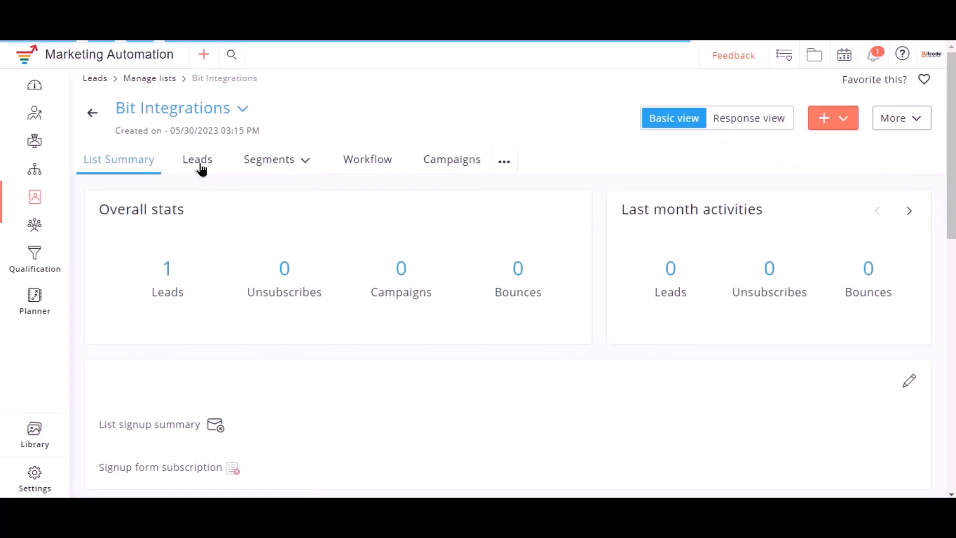